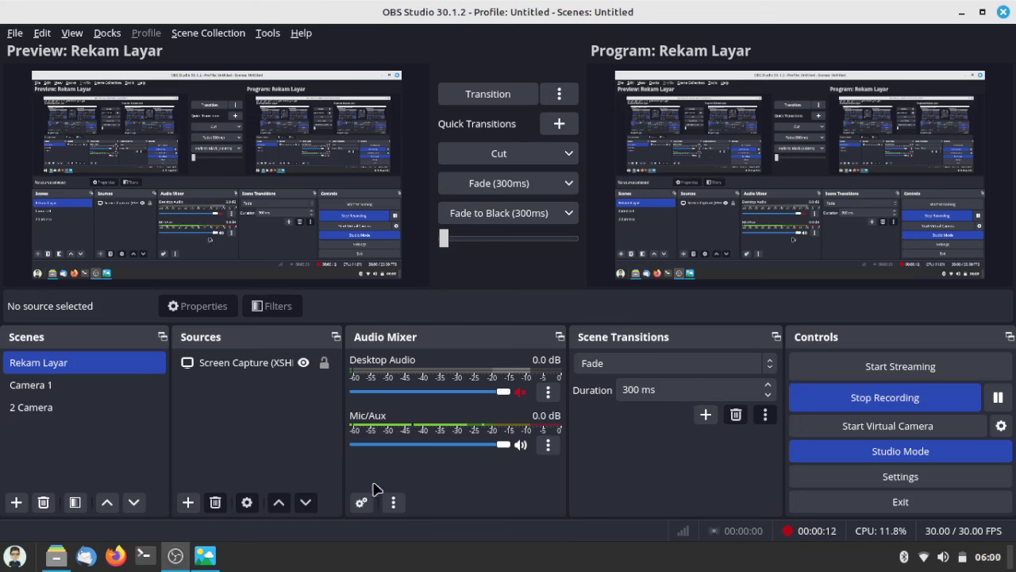
Step: Bring the WhatsApp image of the 'Gagal menghubungi server' error to the front in Xviewer
mouse_move(203, 560)
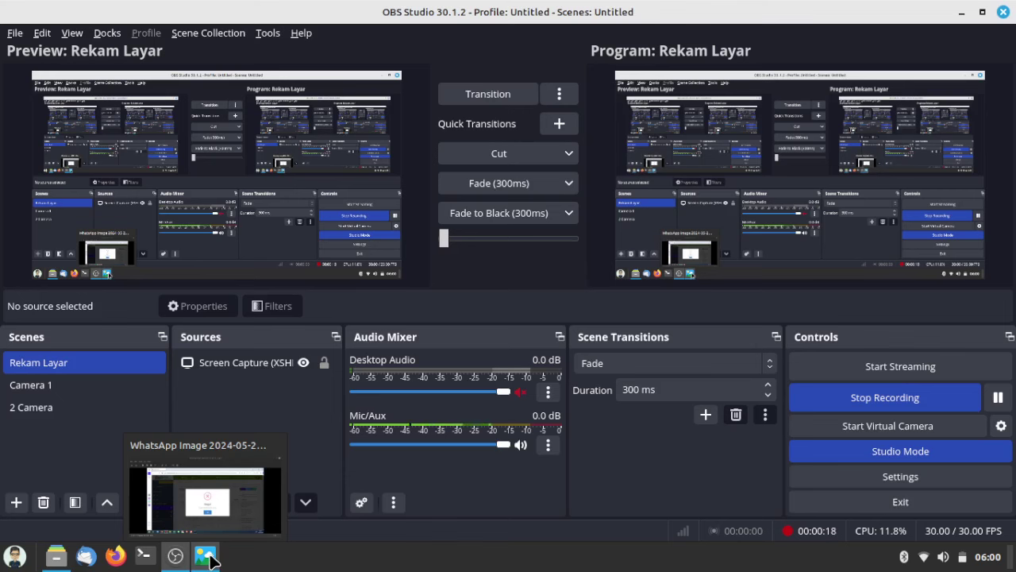
left_click(208, 559)
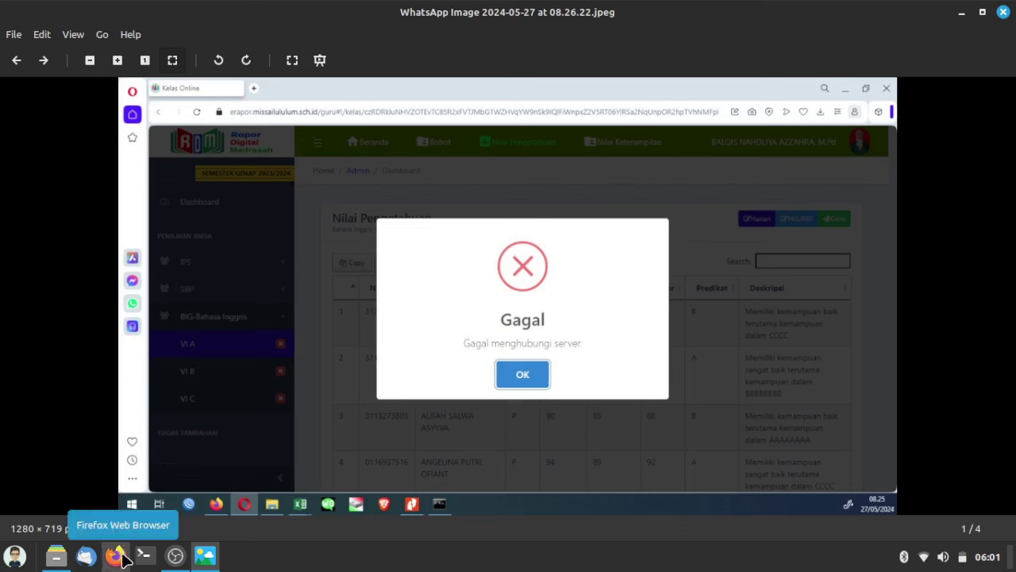
Step: Open the DobelHost client login page from Firefox's Bisnis bookmarks
left_click(117, 556)
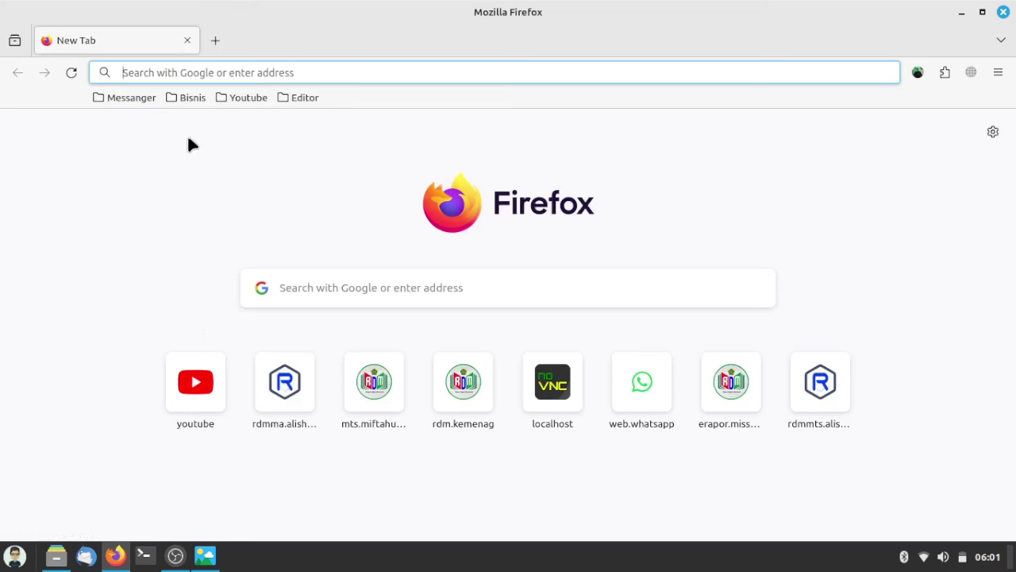
left_click(195, 102)
left_click(203, 168)
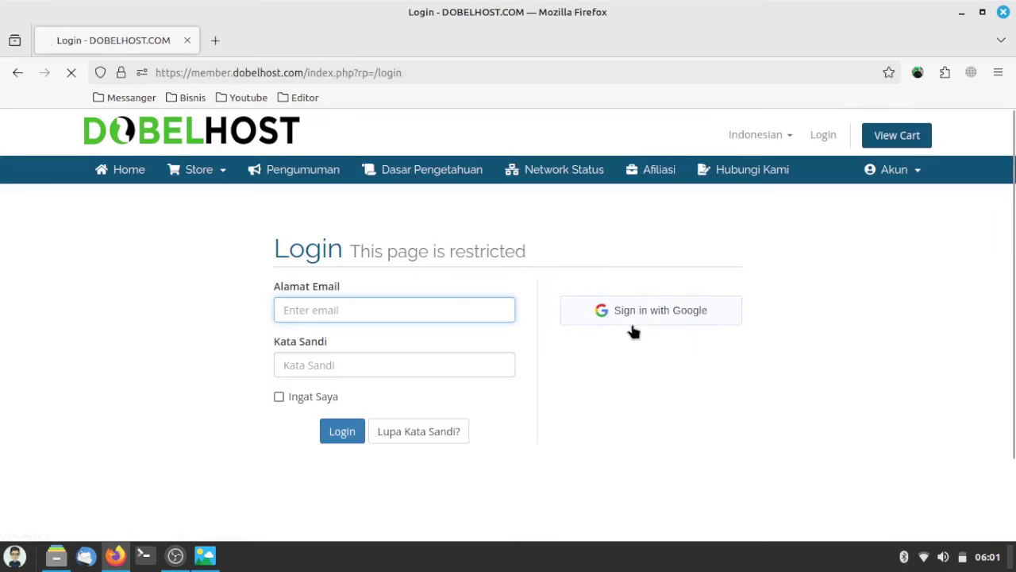
Step: Sign in with the Google account and scroll the dashboard of services
left_click(616, 311)
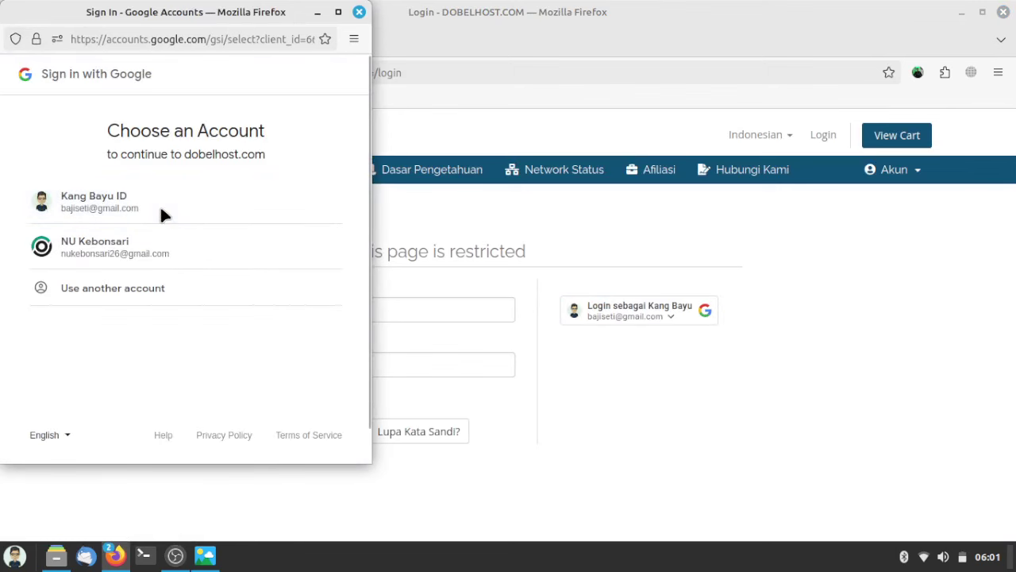
left_click(160, 209)
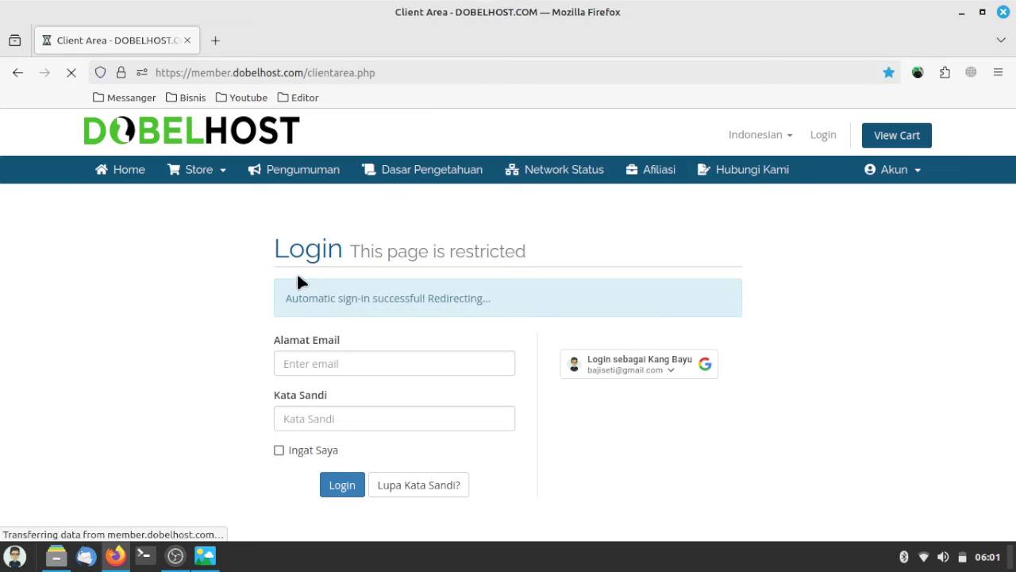
scroll(329, 312, "down", 2)
scroll(329, 312, "down", 3)
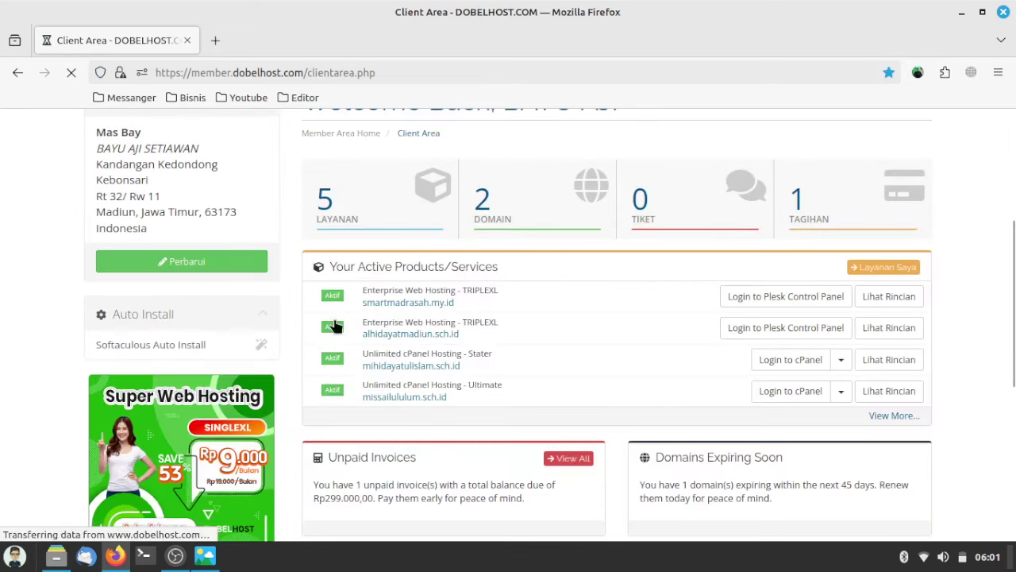
Step: Log into cPanel for missailululum.sch.id and open ModSecurity via a 'mod' search
left_click(788, 400)
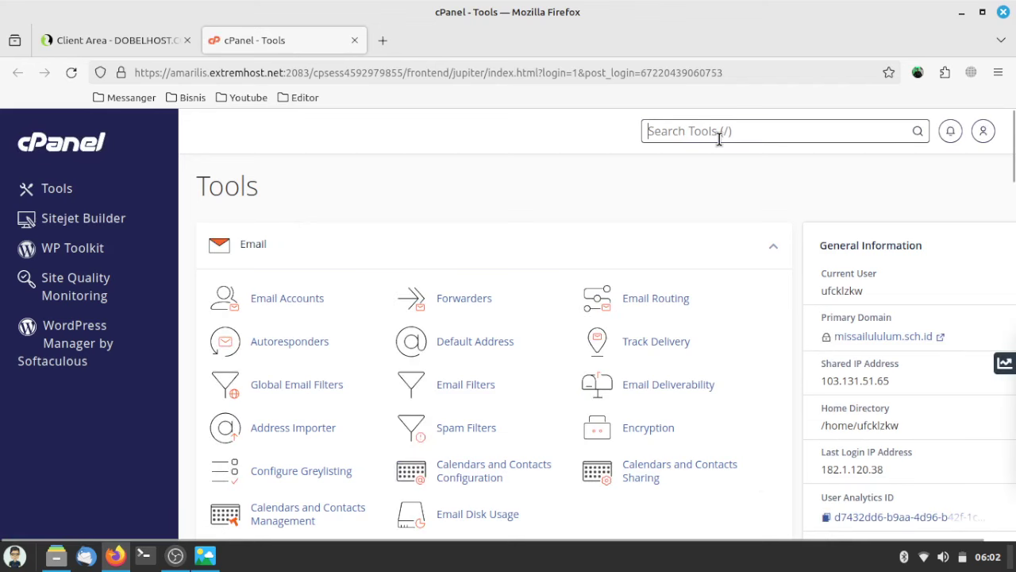
type("mod")
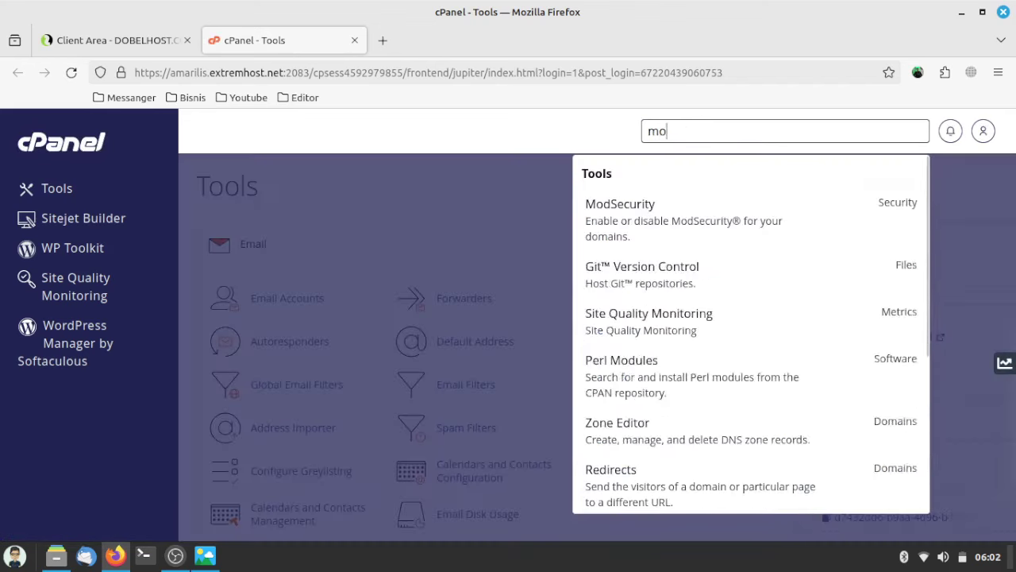
left_click(627, 210)
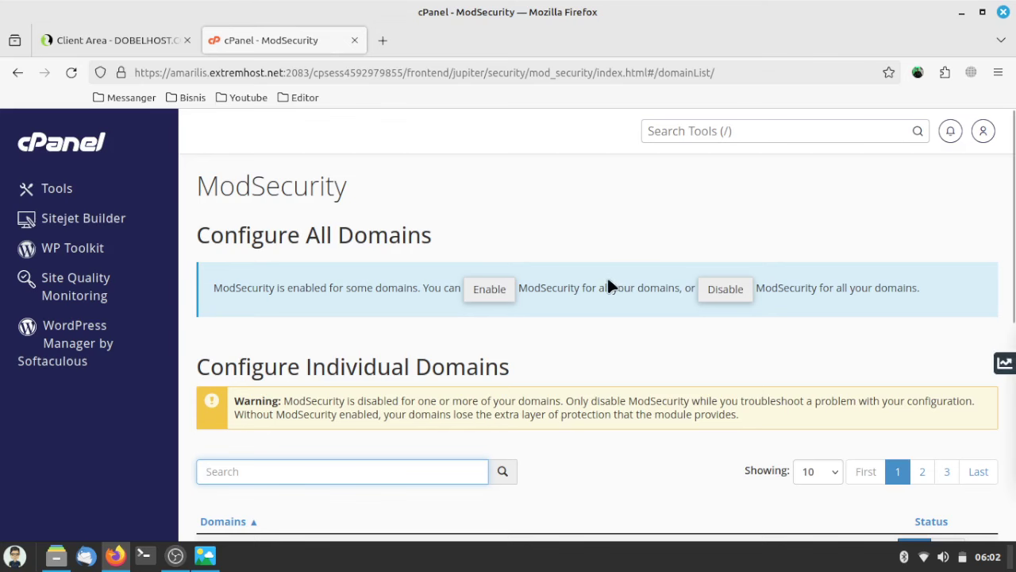
Step: Scroll the ModSecurity domain list and select the erapor domain name, which is Off
scroll(609, 284, "down", 3)
scroll(608, 284, "down", 3)
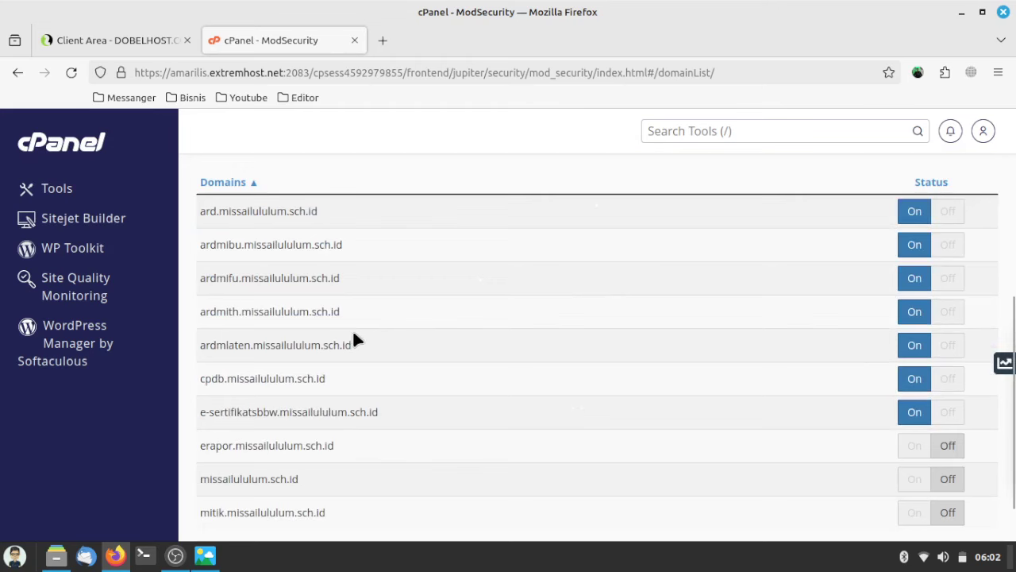
scroll(339, 337, "down", 1)
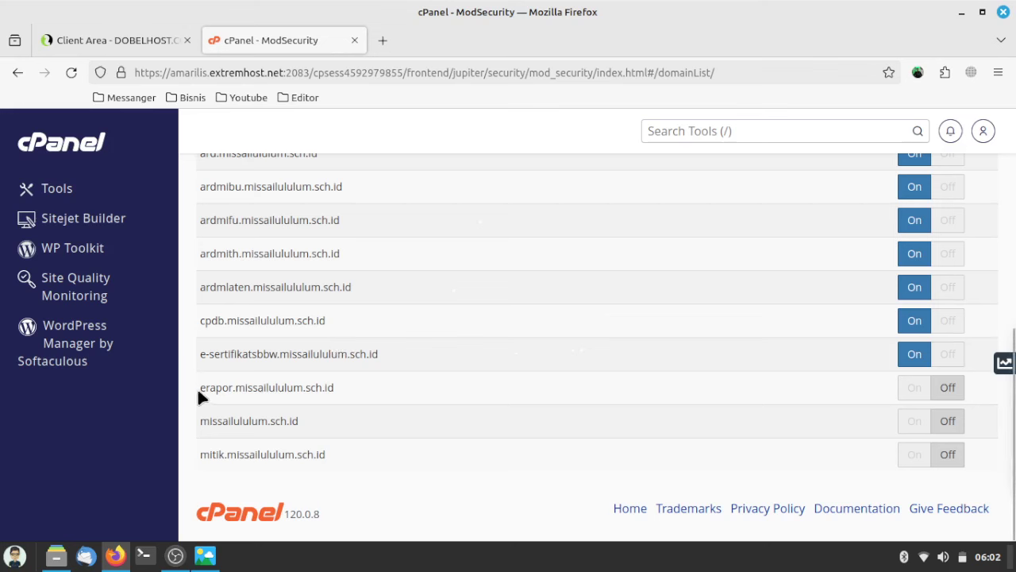
left_click(913, 387)
left_click_drag(199, 387, 335, 386)
left_click(354, 395)
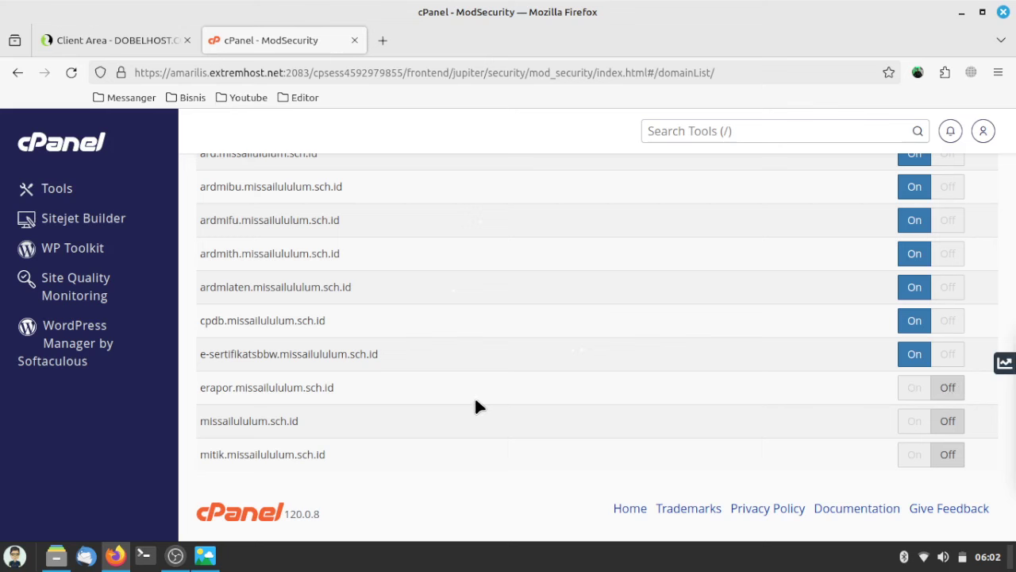
scroll(361, 260, "up", 5)
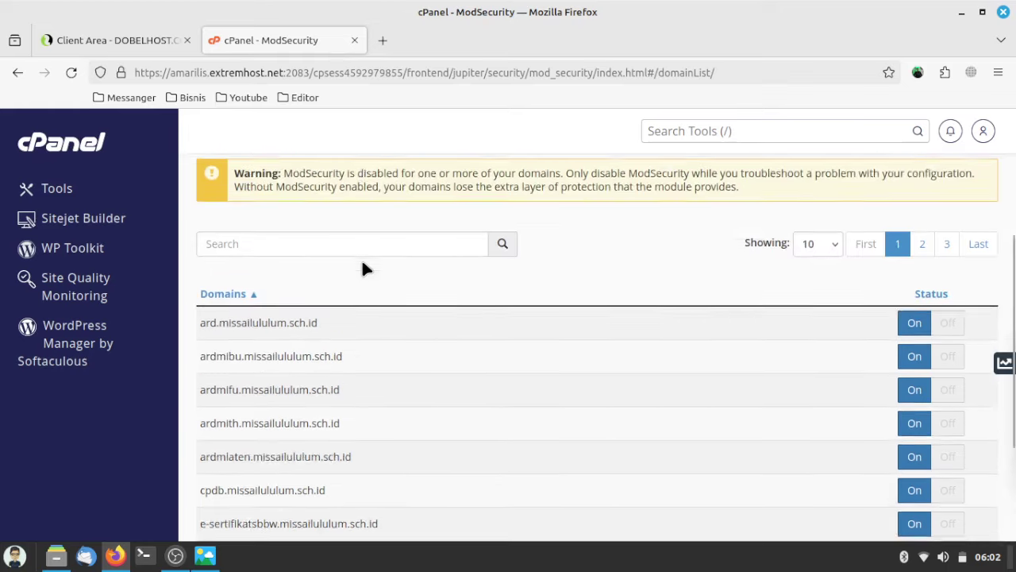
scroll(361, 260, "up", 3)
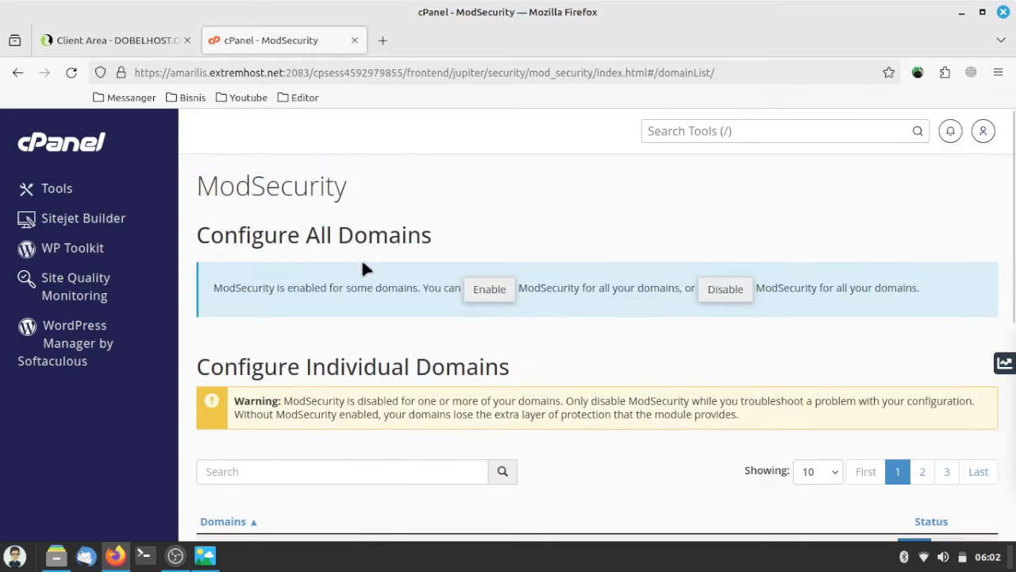
Step: Log into Plesk for the first hosting service and search 'modsecurity', finding no results
left_click(158, 43)
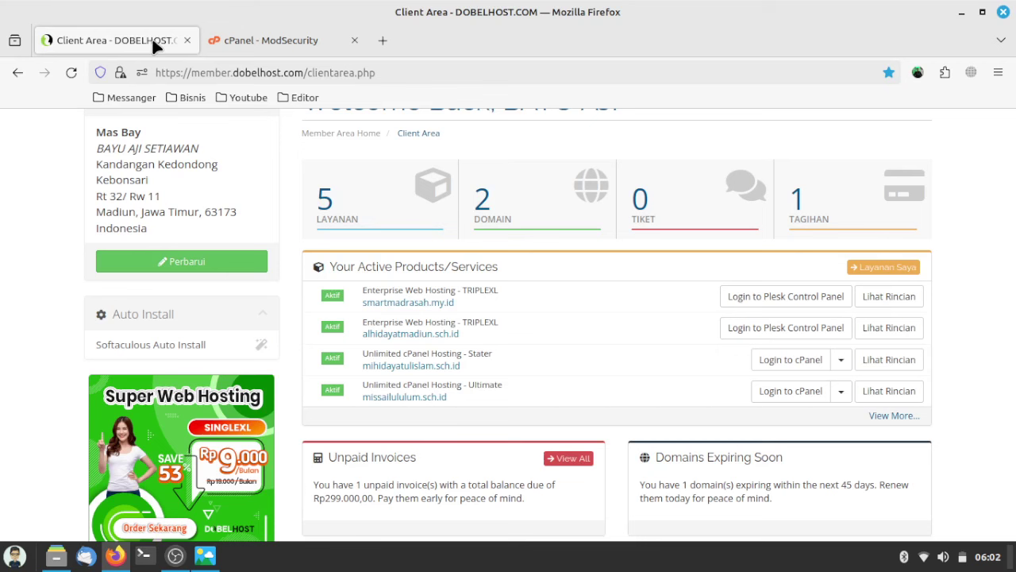
left_click(760, 297)
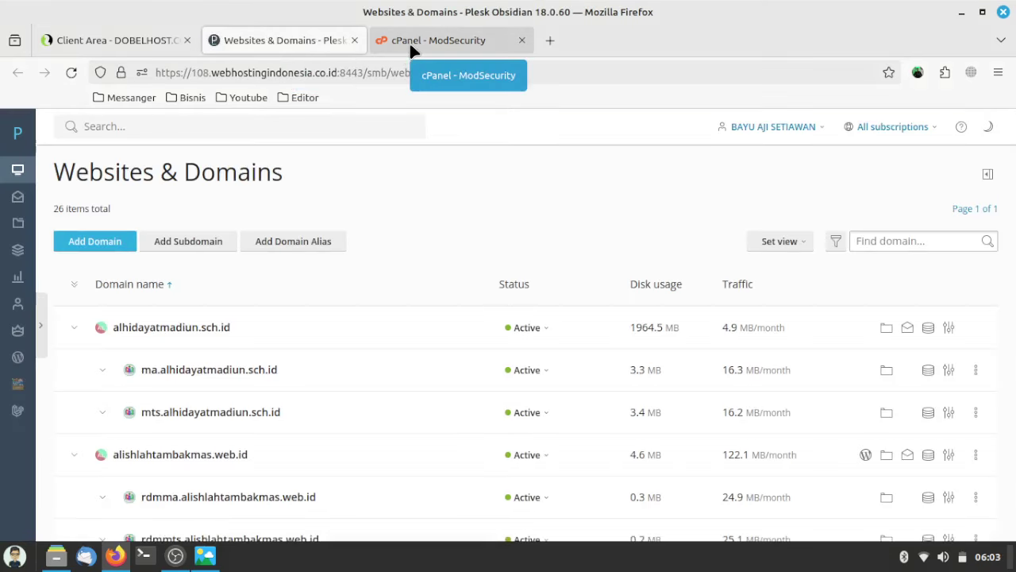
left_click(342, 124)
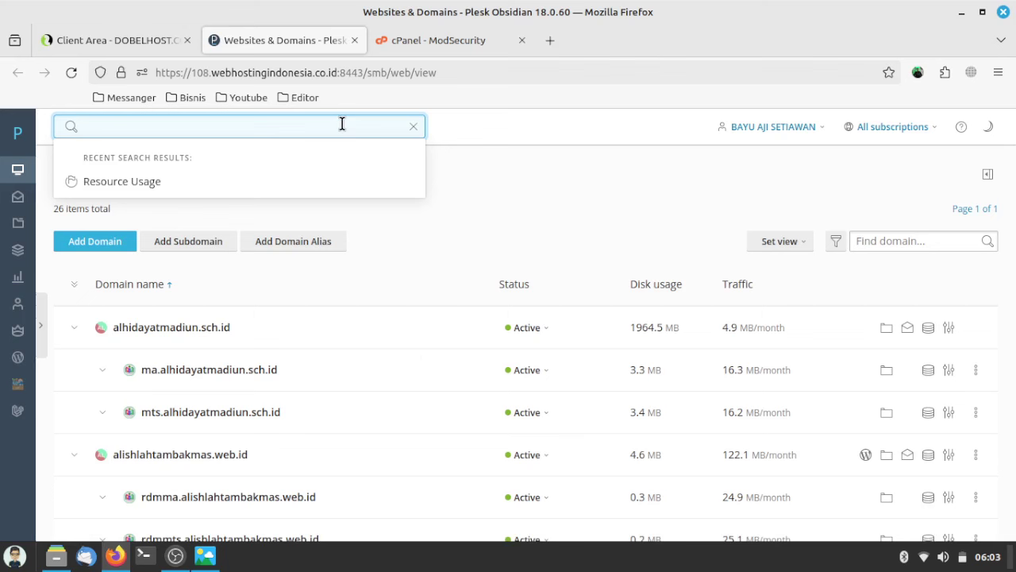
type("modse")
type("curity")
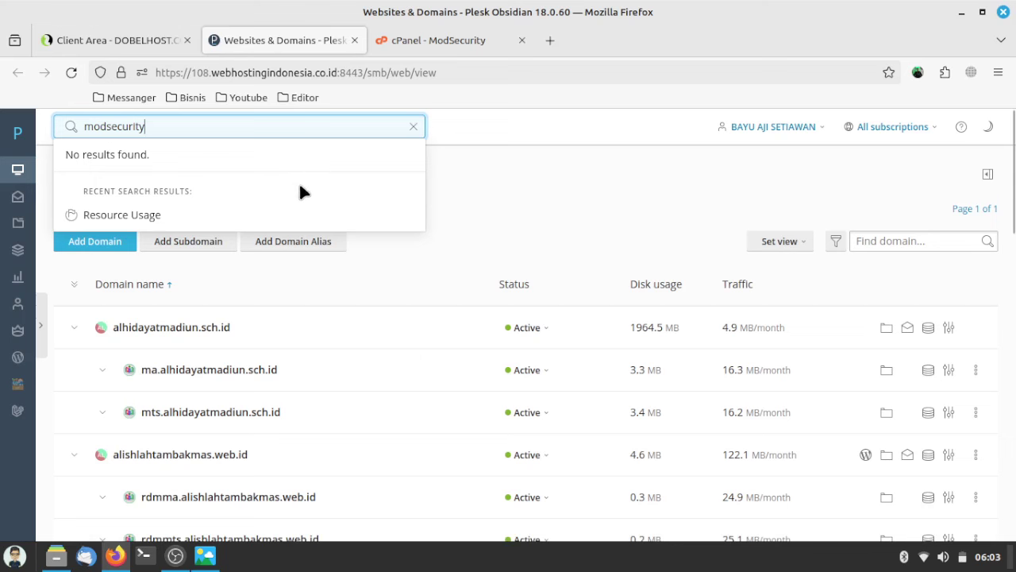
left_click(466, 134)
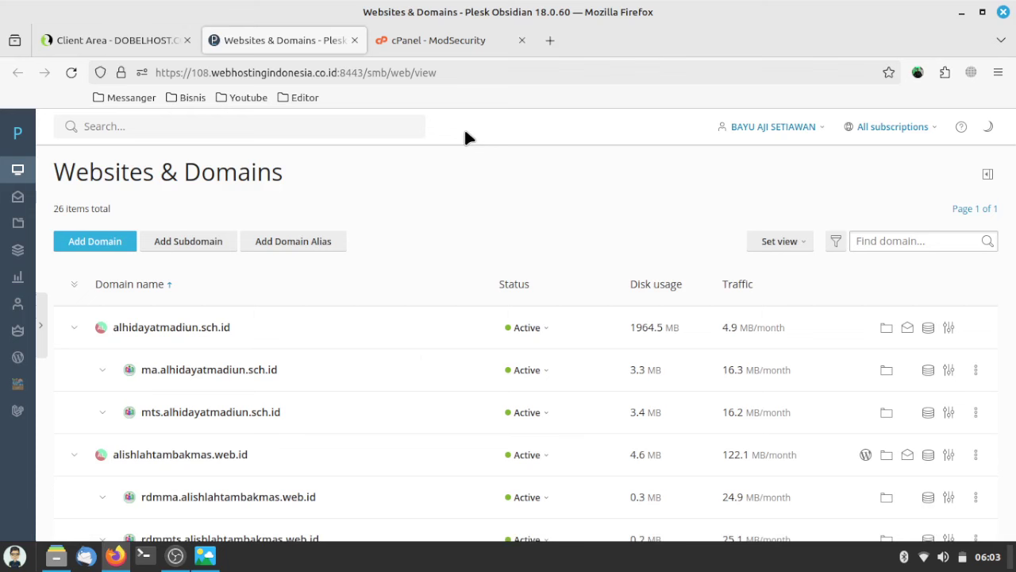
Step: Start a new support ticket in the Tehnikal Support department
left_click(111, 39)
scroll(504, 209, "up", 5)
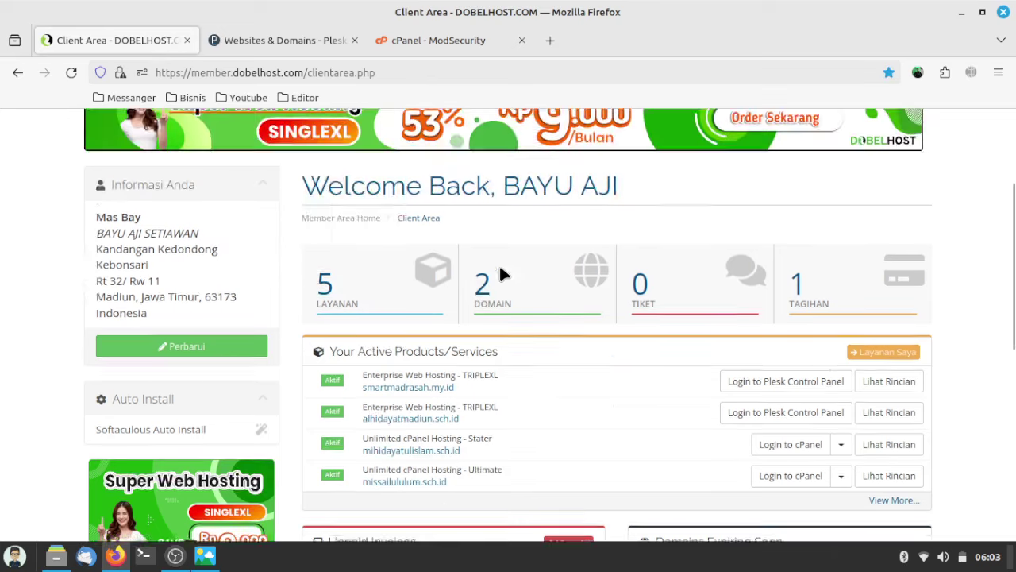
left_click(561, 178)
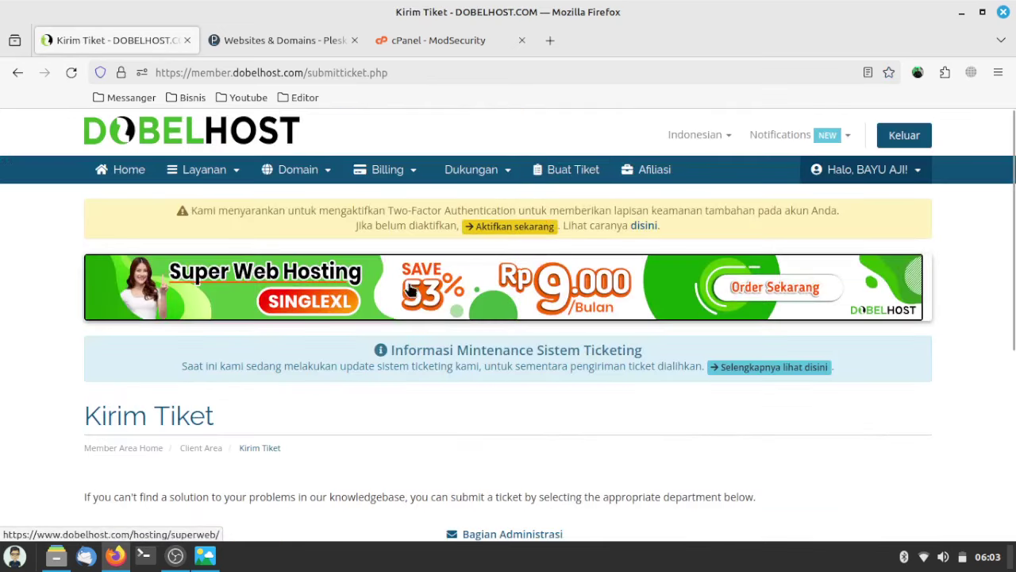
scroll(401, 289, "down", 3)
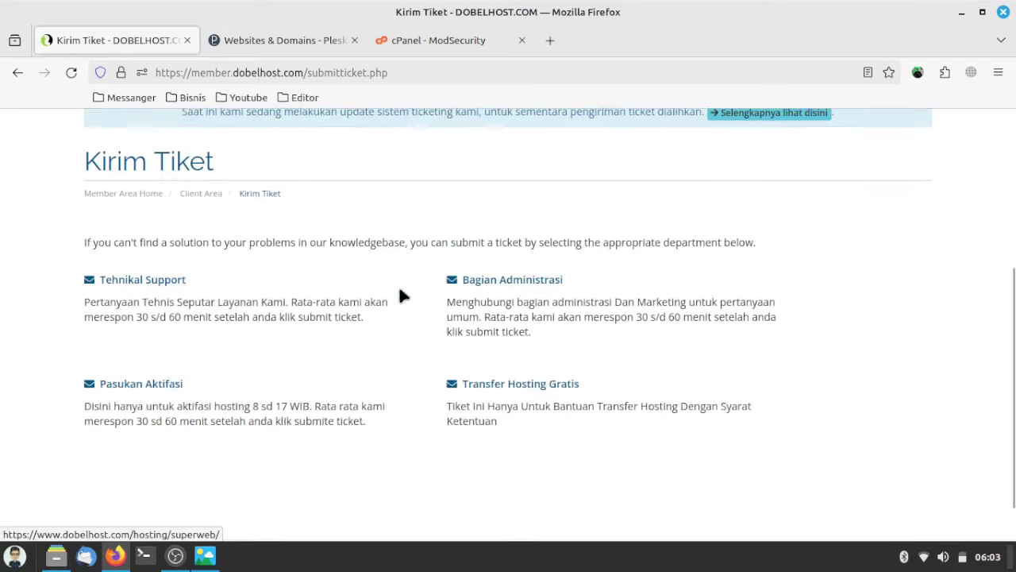
left_click(147, 283)
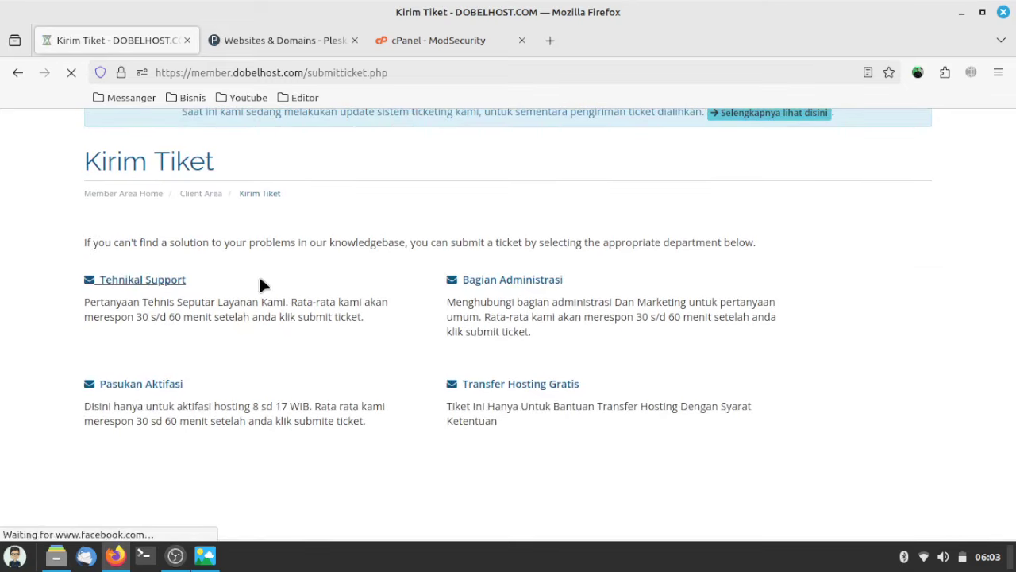
scroll(258, 274, "down", 2)
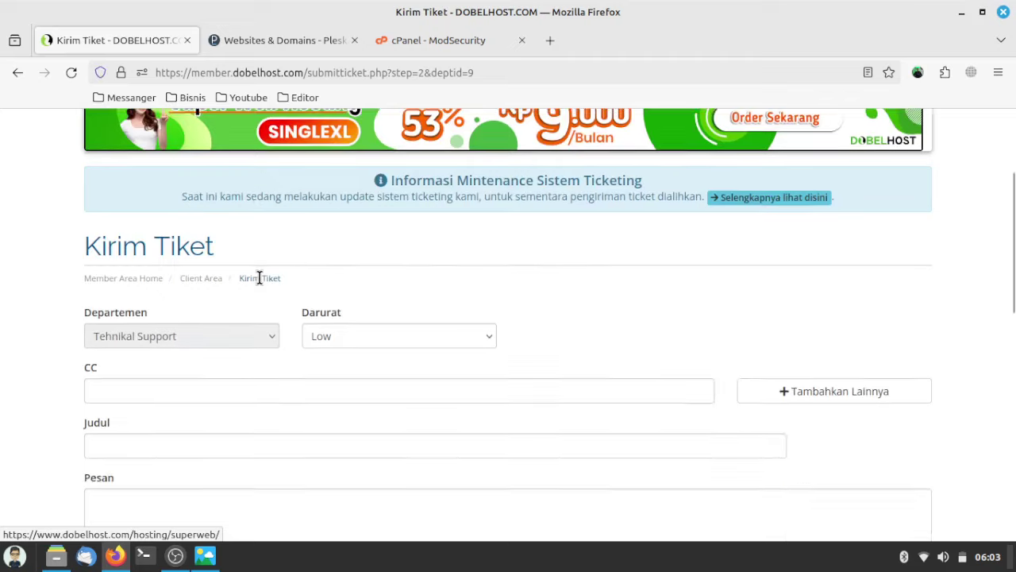
scroll(259, 277, "down", 3)
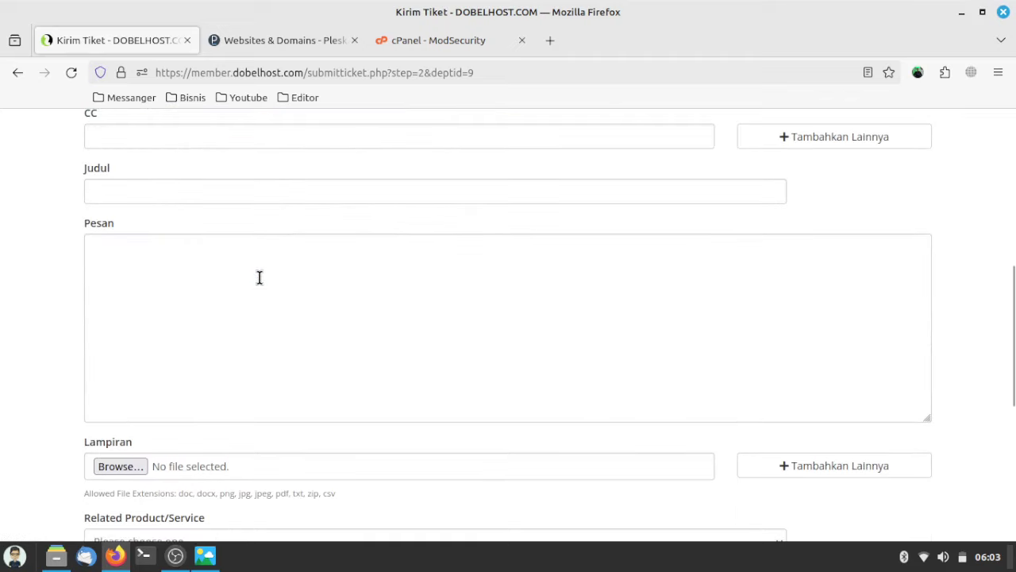
Step: Title the ticket 'Disable ModSecurity'
left_click(193, 195)
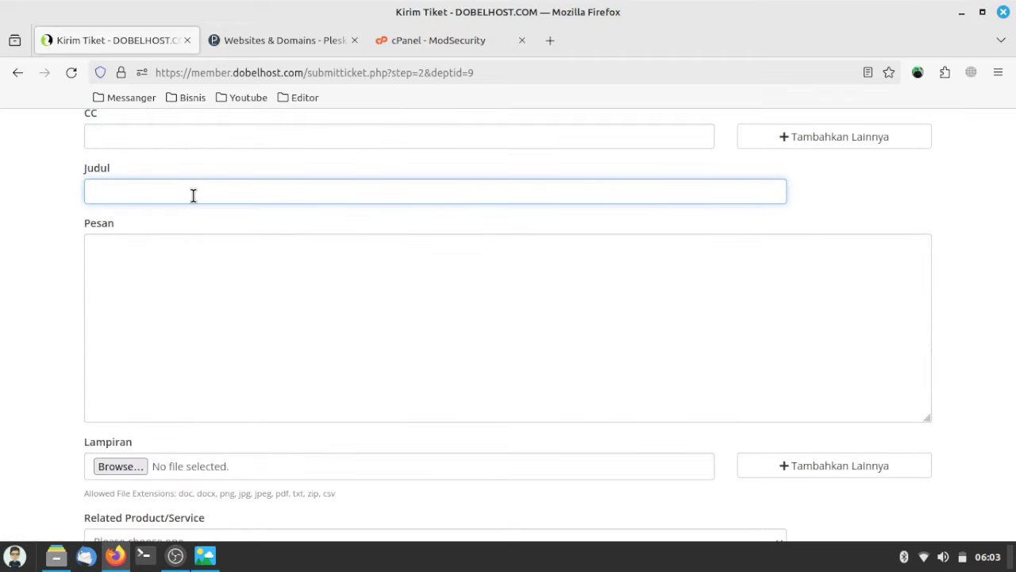
type("Disa")
type("ble B")
key("BackSpace")
type("M")
type("odSec")
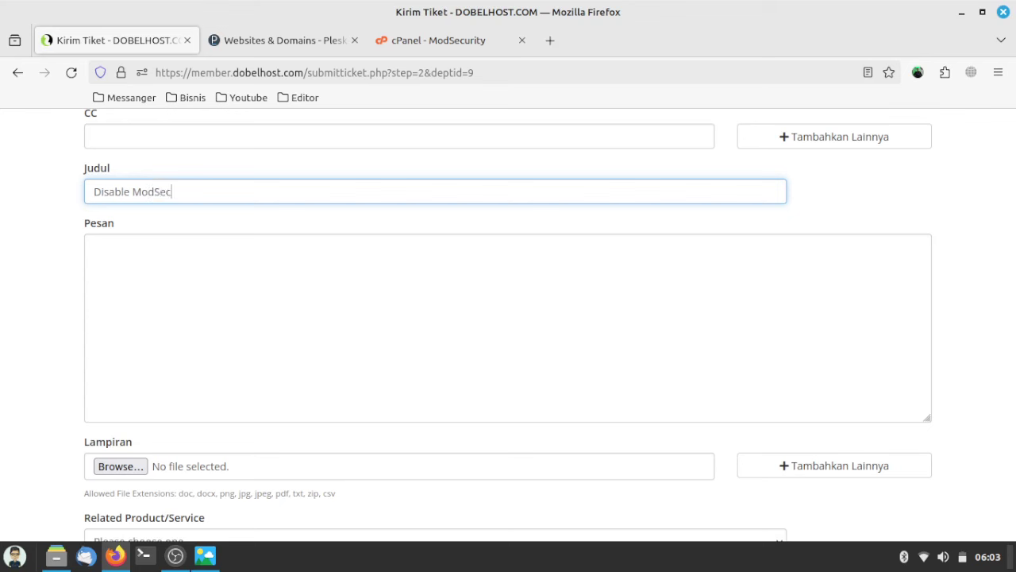
type("urity")
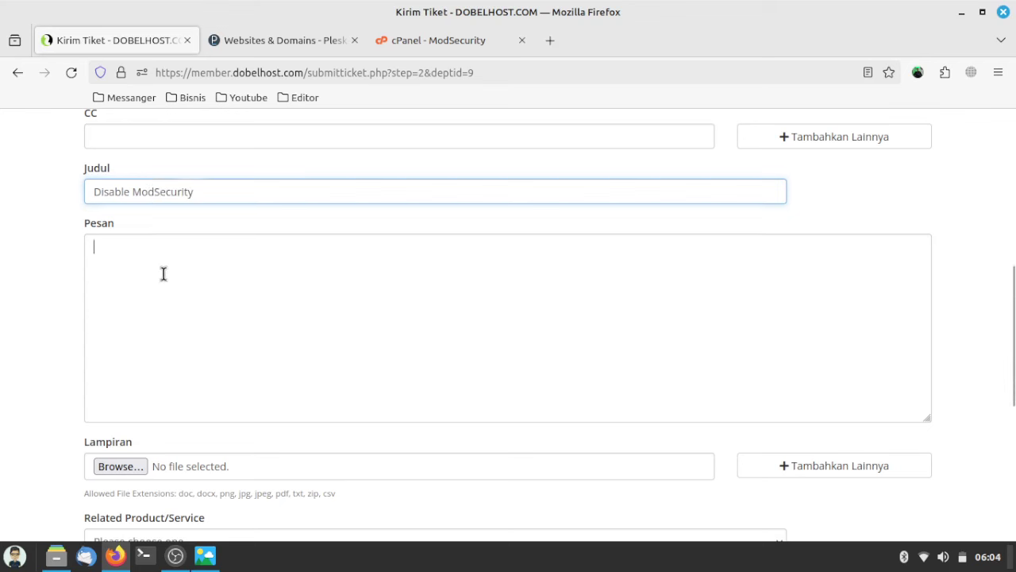
Step: Write the message asking to disable ModSecurity for smartmadrasah.my.id and its ard subdomain
left_click(163, 273)
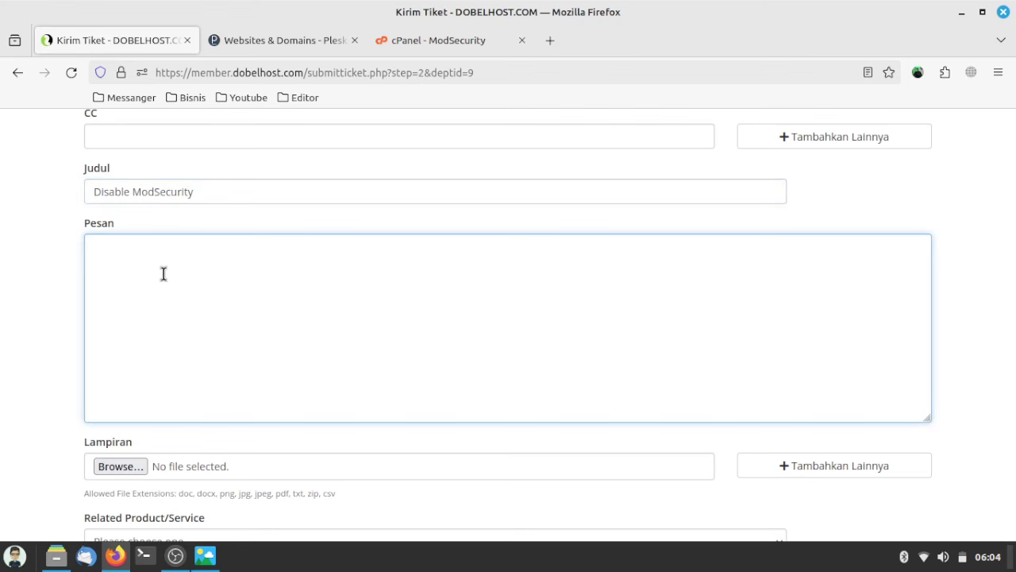
type("Min,")
type(" tolong d")
type("isabe")
key("BackSpace")
type("le ")
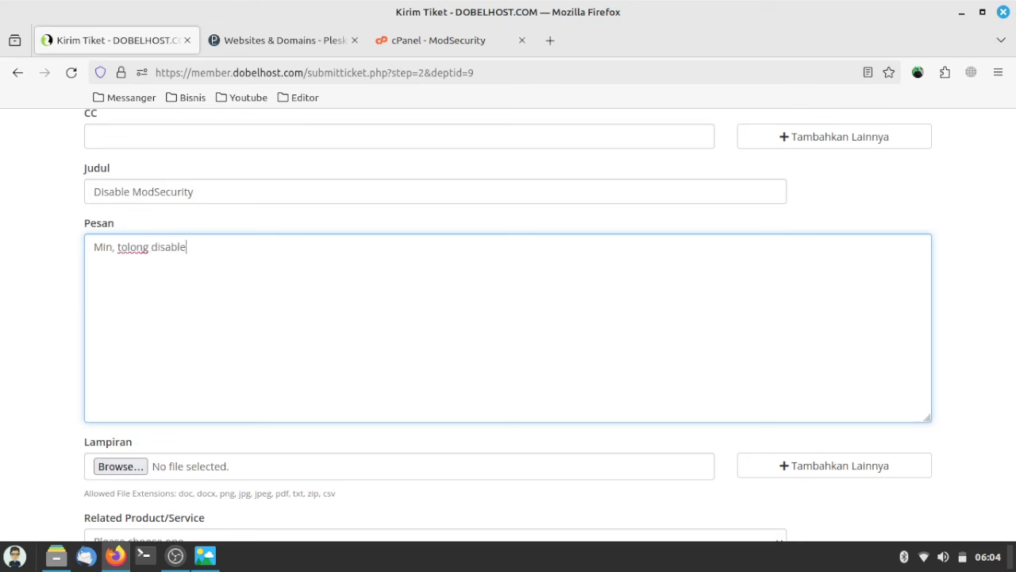
type("kan ")
type("modsecurity")
type(" untuk dom")
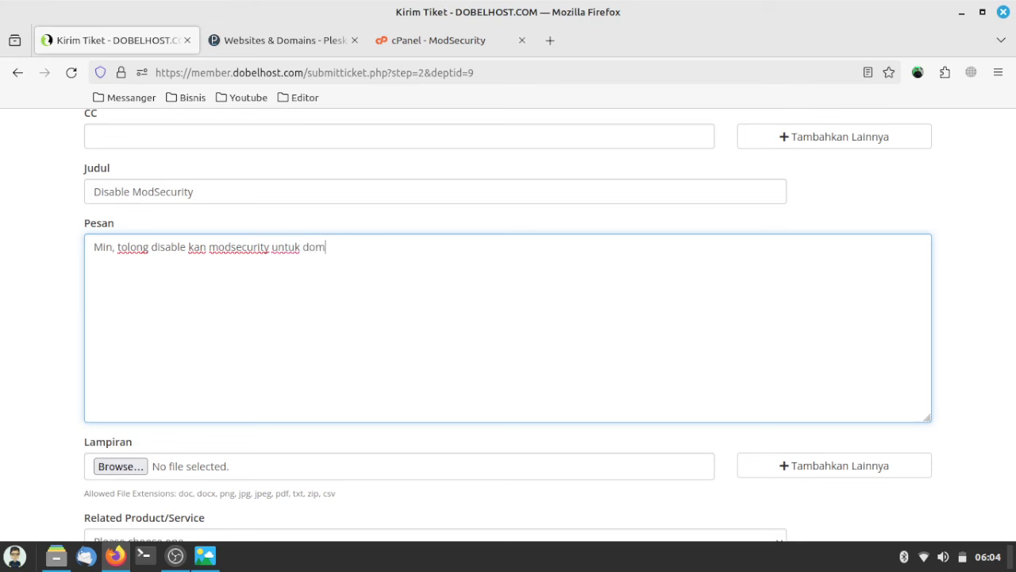
type("ain & s")
type("ubdomain ")
type("berikut :")
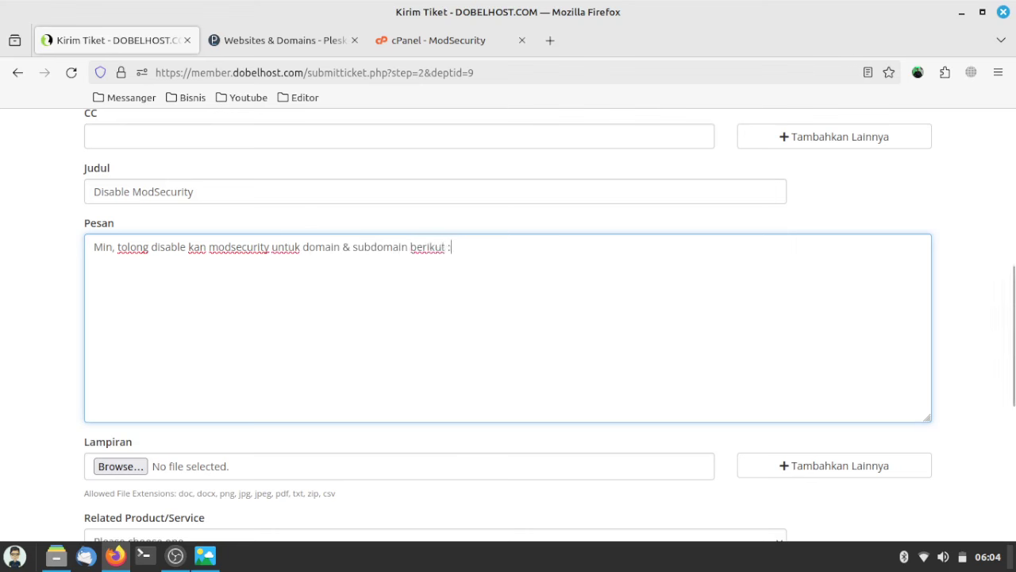
key("Return")
type("1.")
type("smartm")
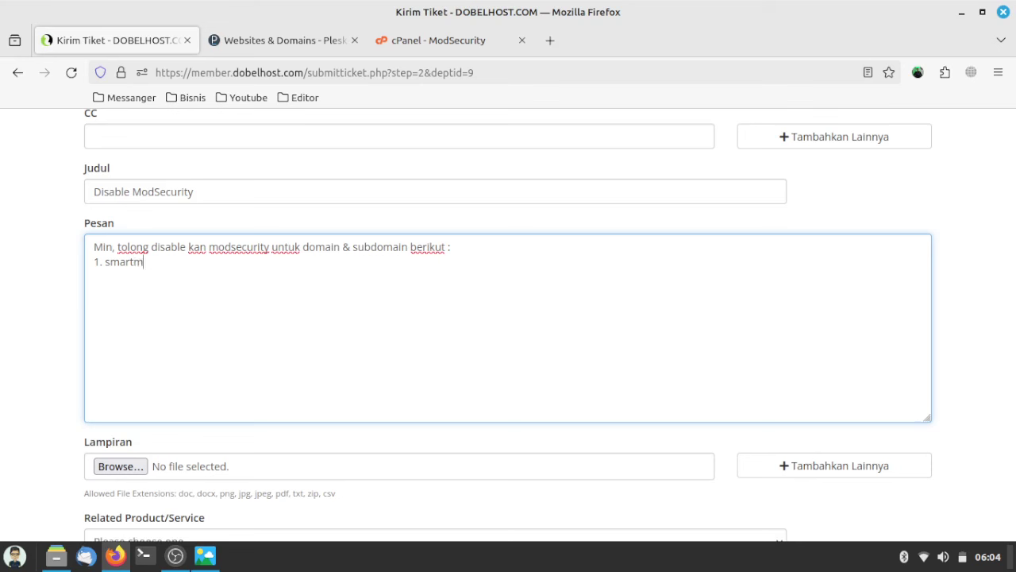
type("adrasah.my.")
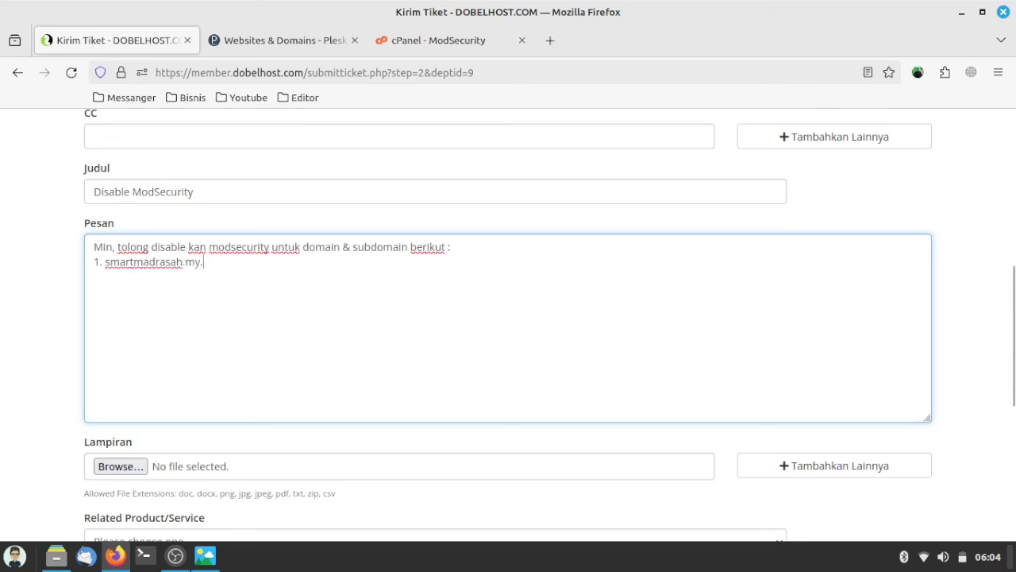
type("id ")
type("2. ")
type("ard")
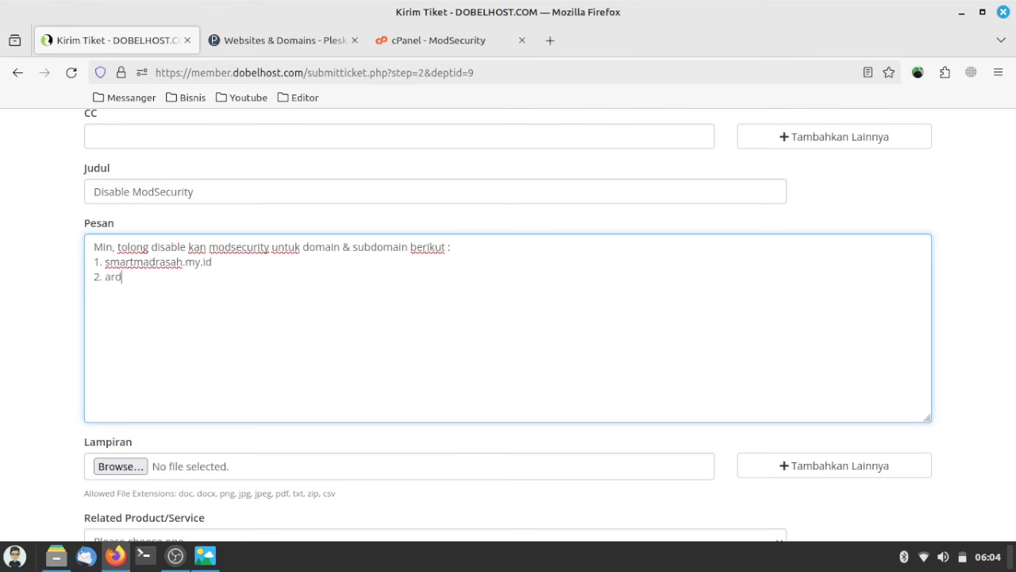
type(".smartmadrash")
type(".")
key("BackSpace")
key("BackSpace")
type("ah.")
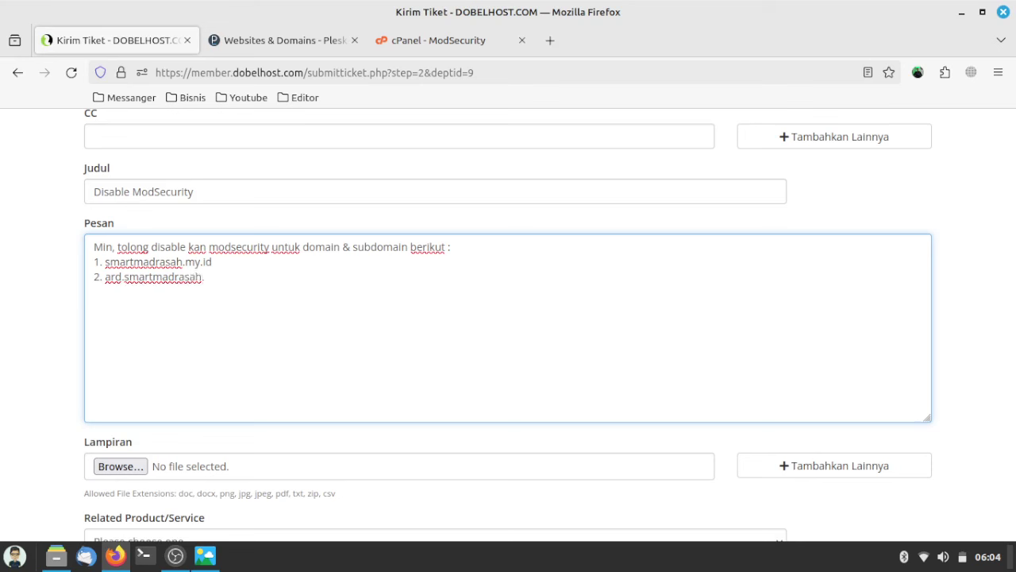
type("myd")
key("Return")
type("dst")
Step: Clear the entire ticket message
scroll(155, 274, "down", 8)
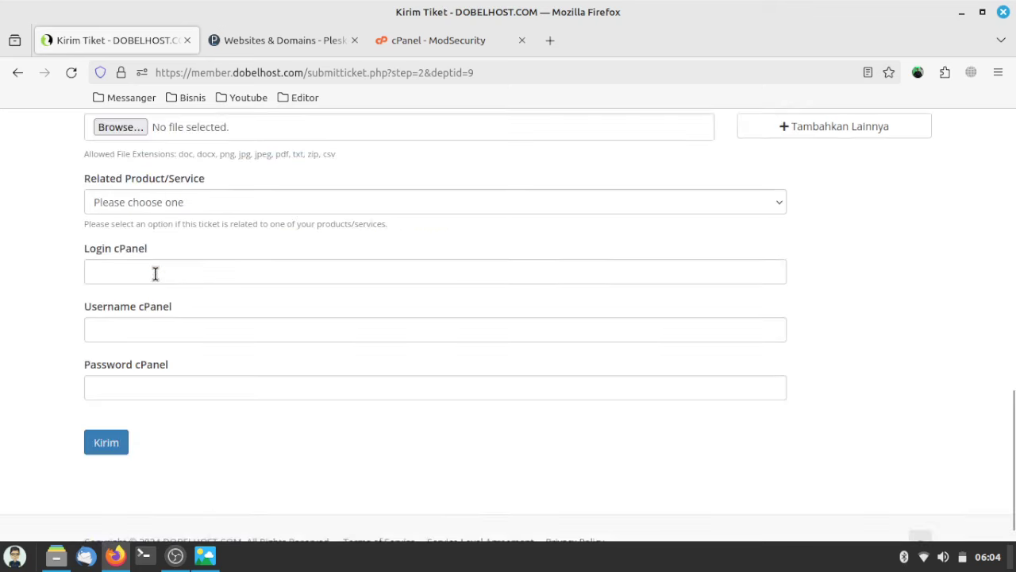
scroll(156, 280, "up", 5)
scroll(155, 279, "up", 3)
key("ctrl+a")
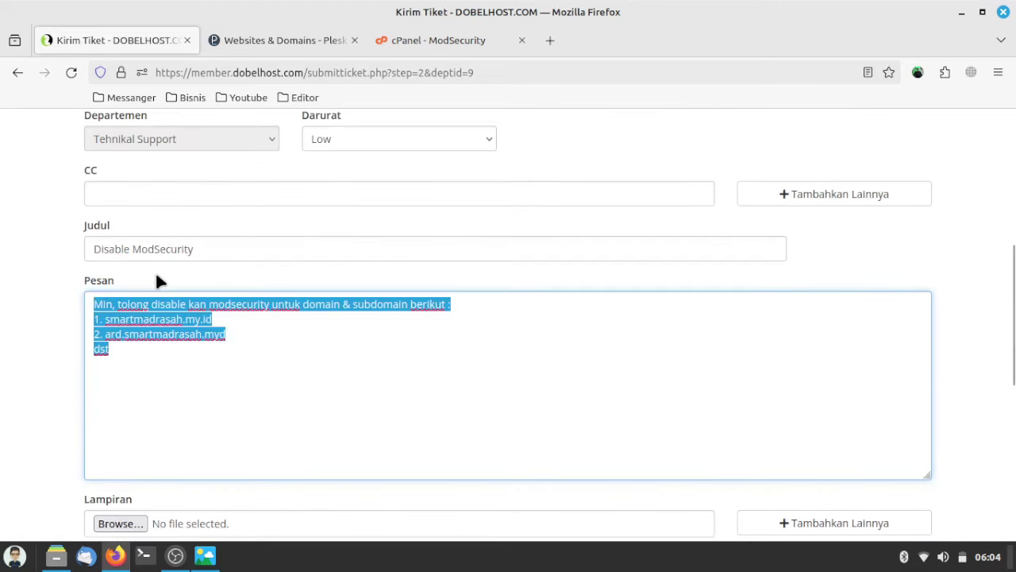
key("BackSpace")
Step: Leave the ticket form for the department list and switch to Plesk's Websites & Domains
scroll(156, 276, "up", 2)
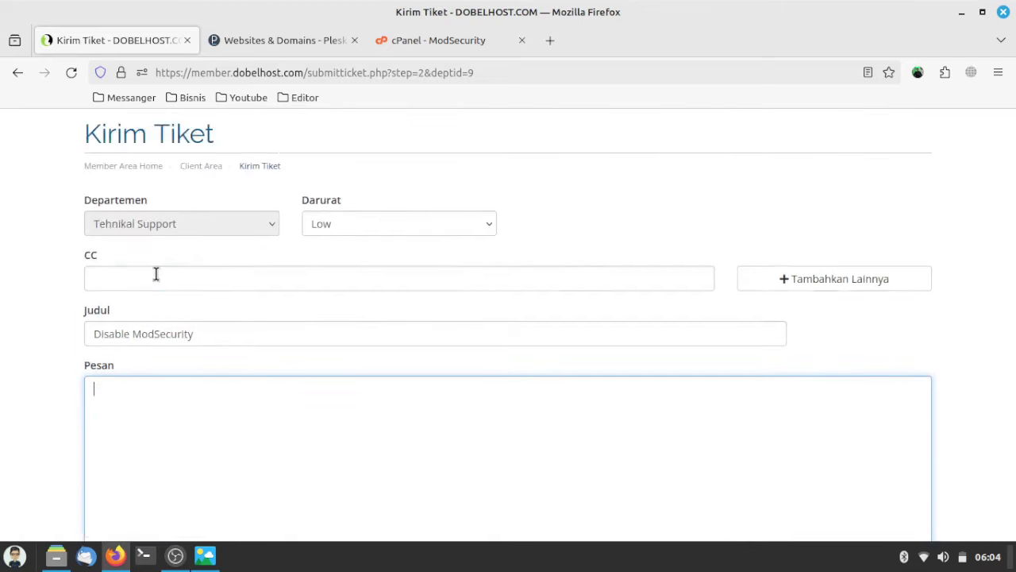
scroll(159, 272, "up", 6)
scroll(163, 267, "down", 2)
scroll(164, 264, "down", 4)
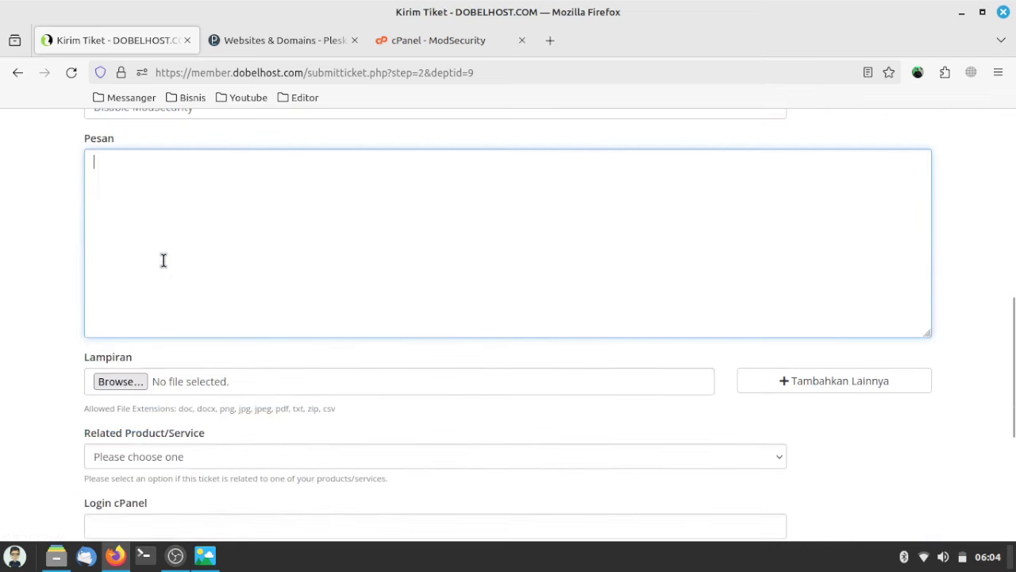
scroll(162, 261, "down", 3)
left_click(17, 73)
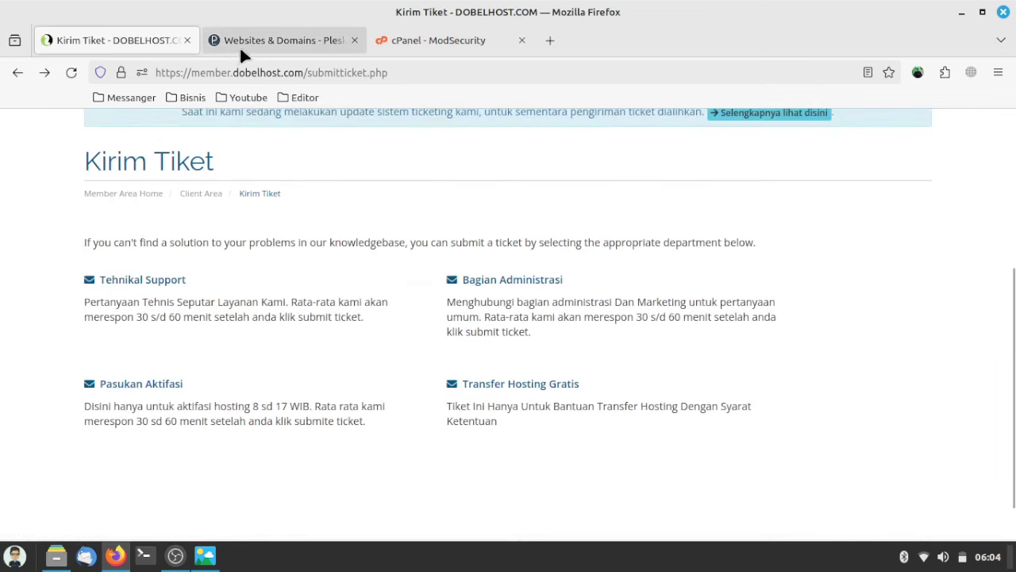
left_click(240, 43)
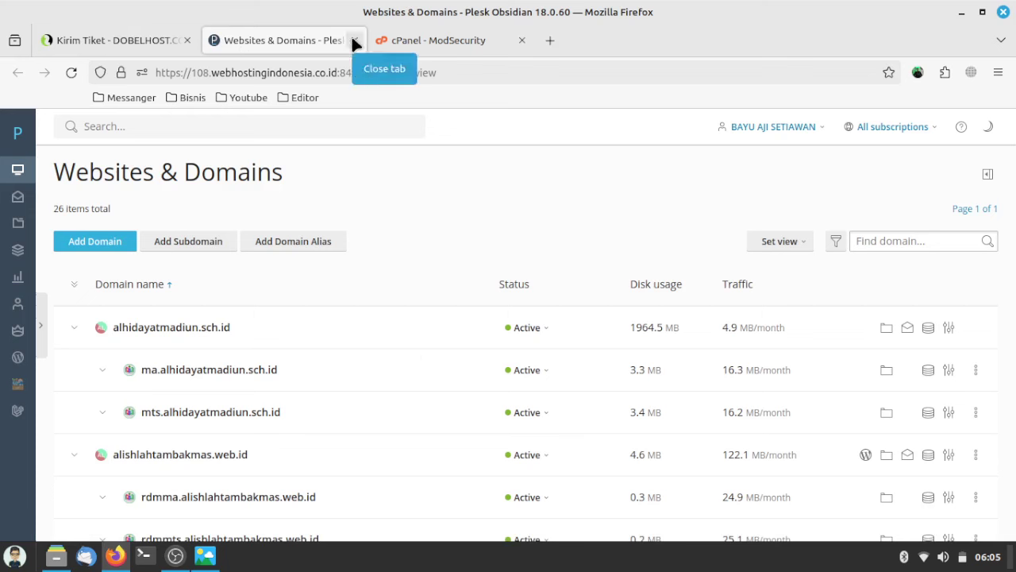
Step: Review cPanel's per-domain ModSecurity On/Off toggles, then return to the Tools home page
left_click(424, 46)
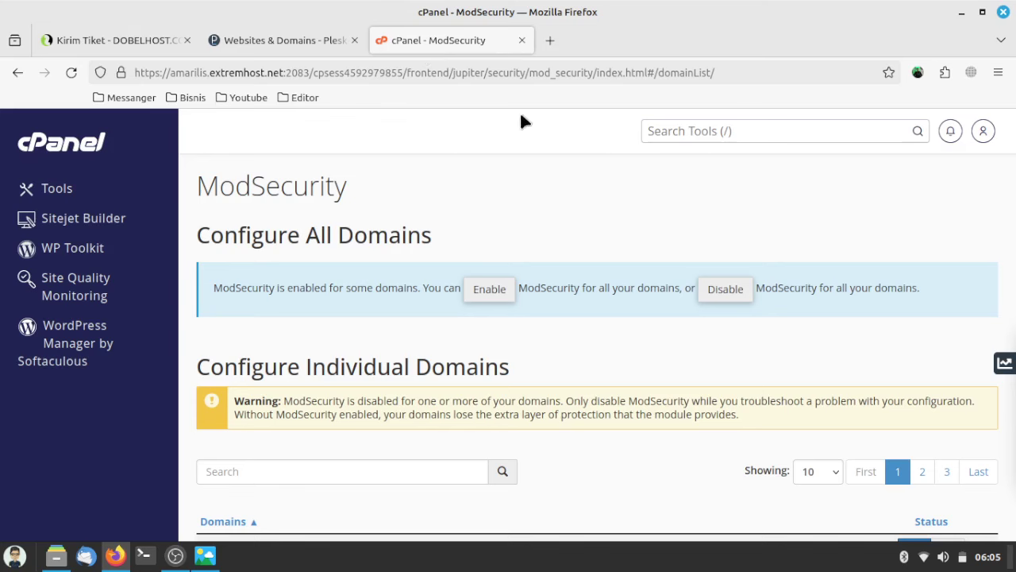
left_click(682, 130)
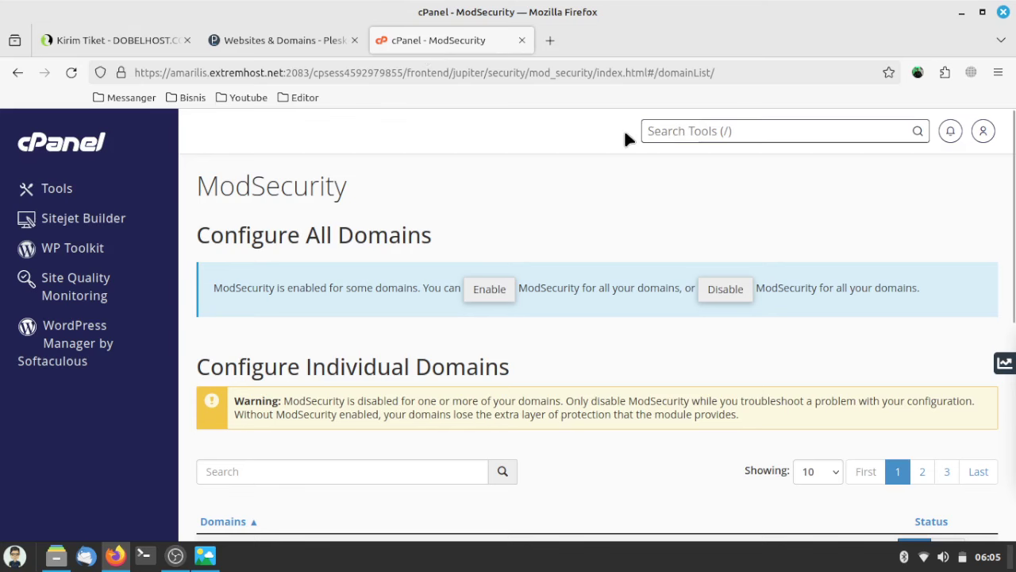
scroll(613, 193, "down", 3)
scroll(612, 198, "down", 2)
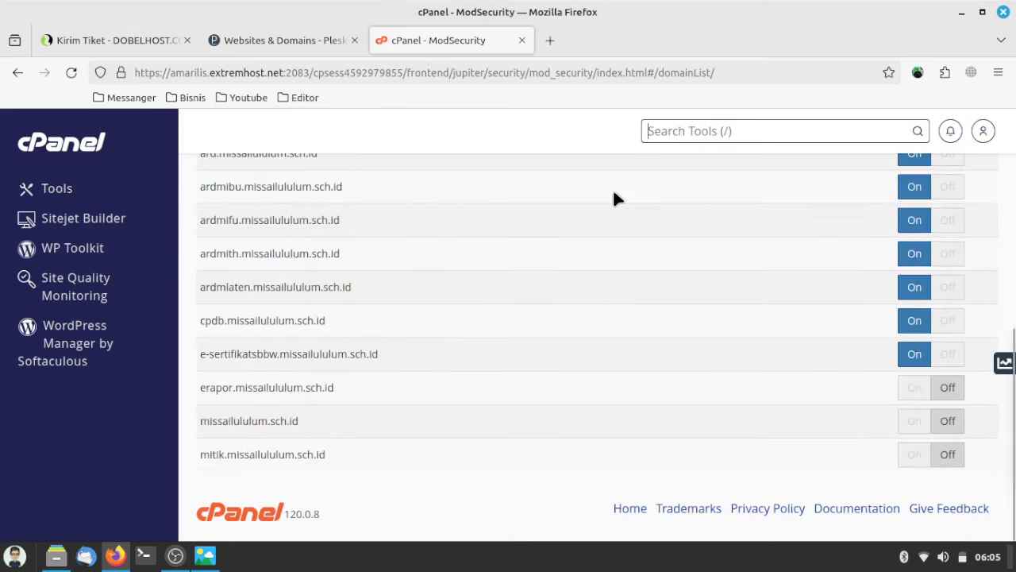
scroll(612, 197, "up", 5)
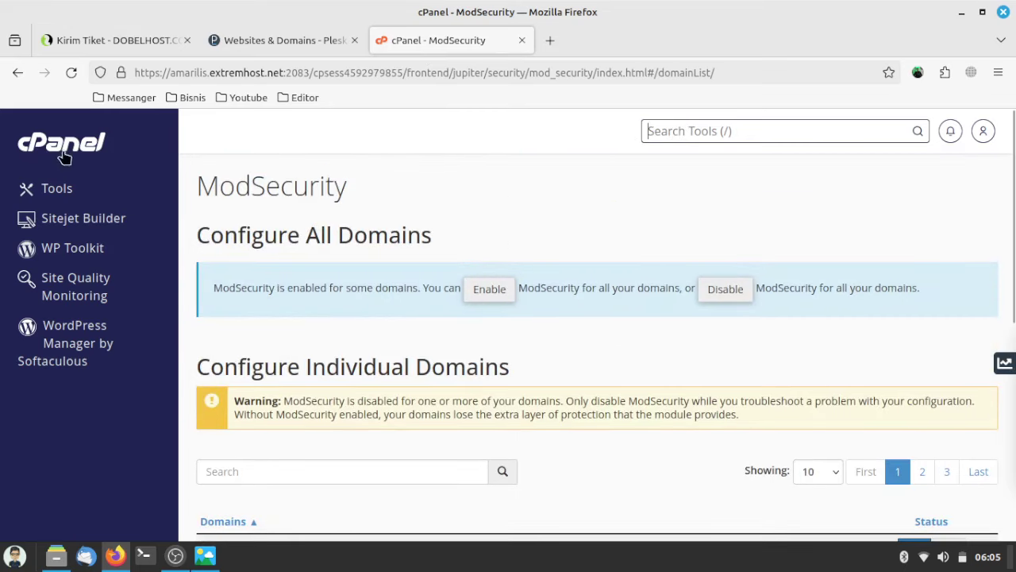
left_click(64, 148)
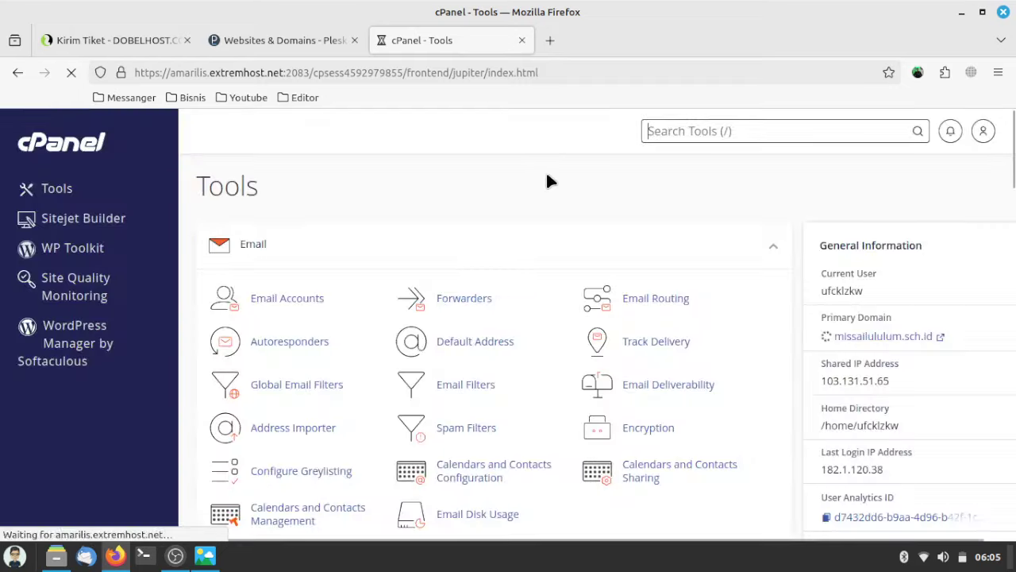
left_click(667, 131)
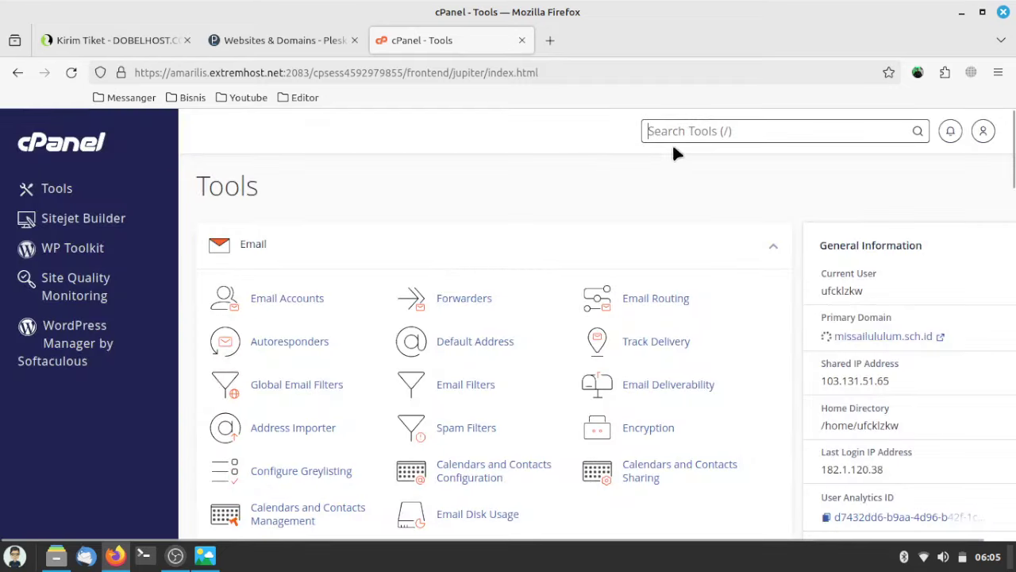
left_click(588, 161)
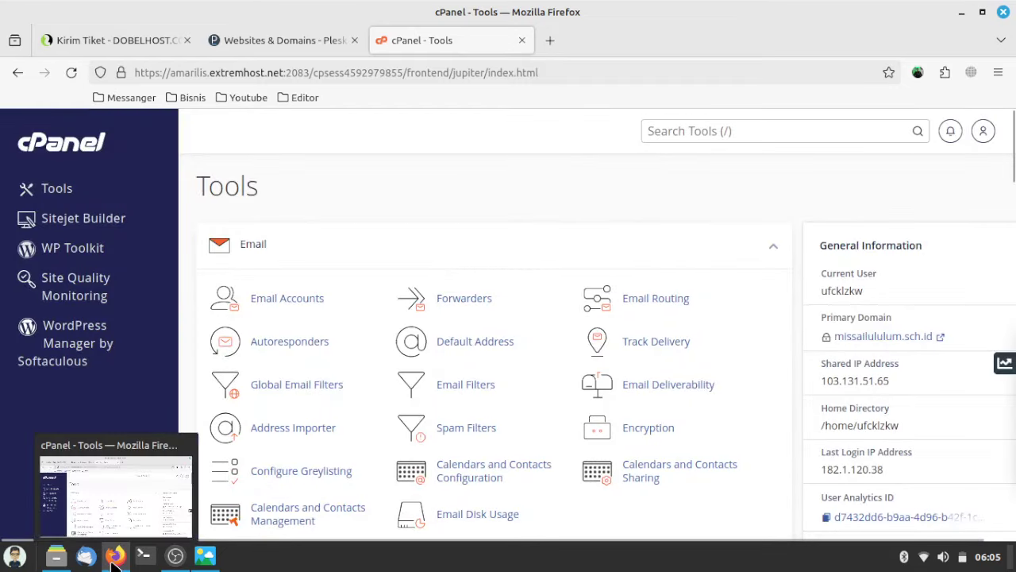
Step: View the error screenshot in Image Viewer again, then bring OBS Studio to the front
left_click(205, 556)
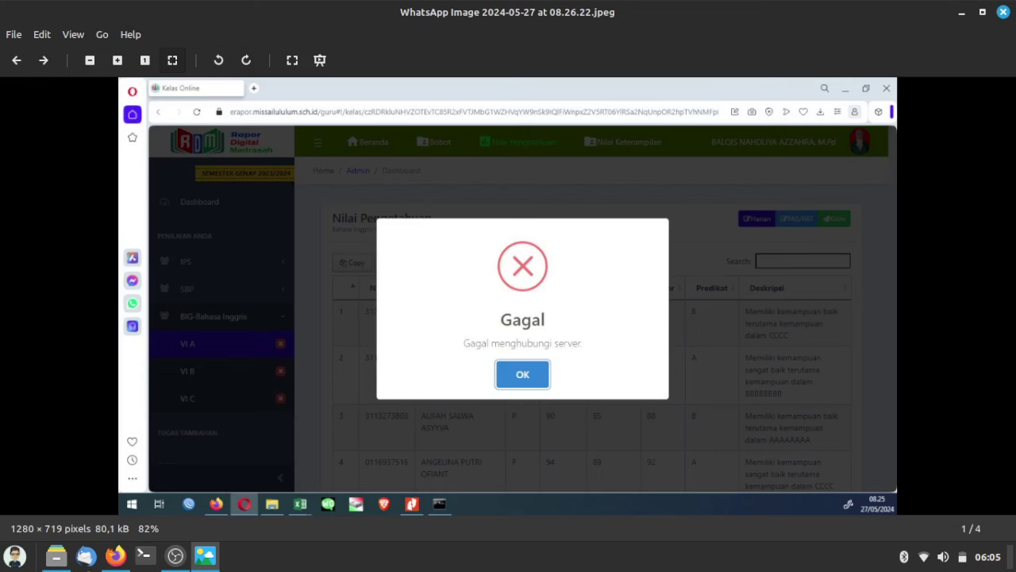
left_click(176, 556)
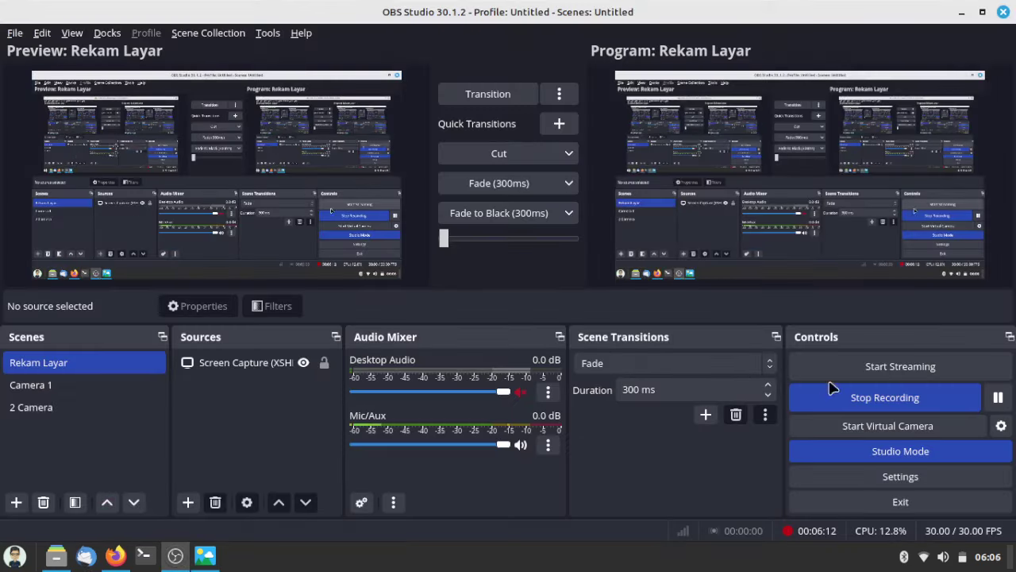